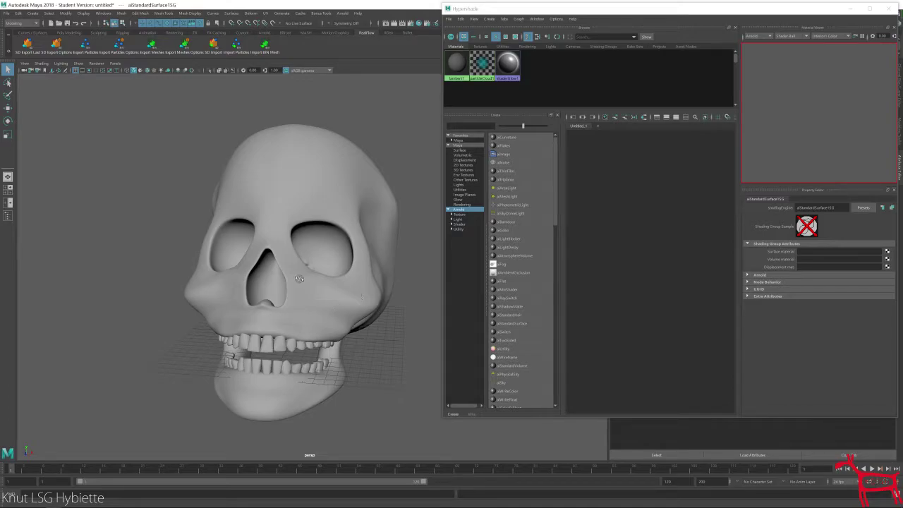
- Assign a new Arnold aiStandardSurface material to the skull mesh
alt+drag(334, 290, 280, 180)
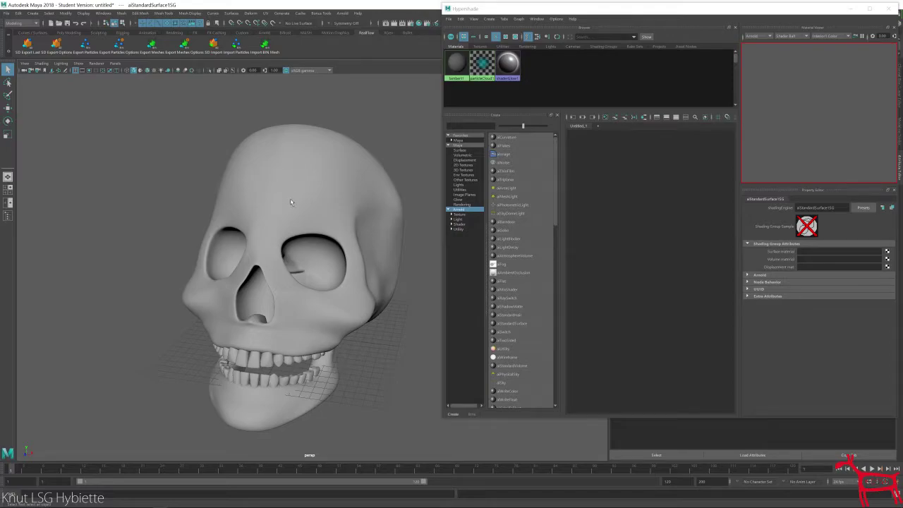
alt+drag(298, 226, 299, 213)
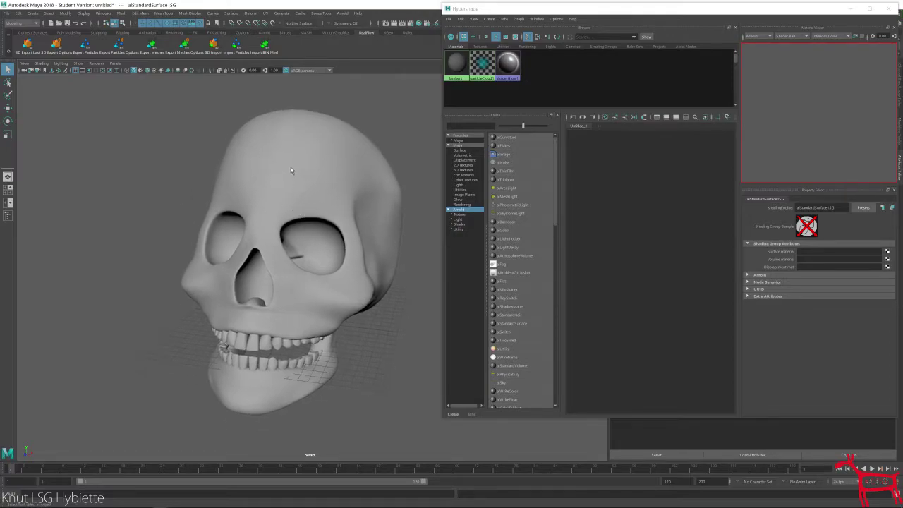
click(292, 170)
right_click(293, 158)
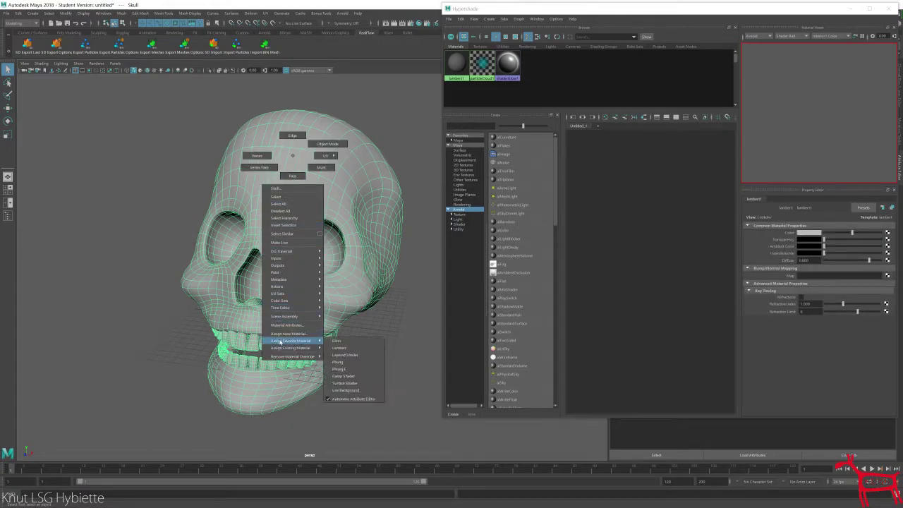
click(280, 336)
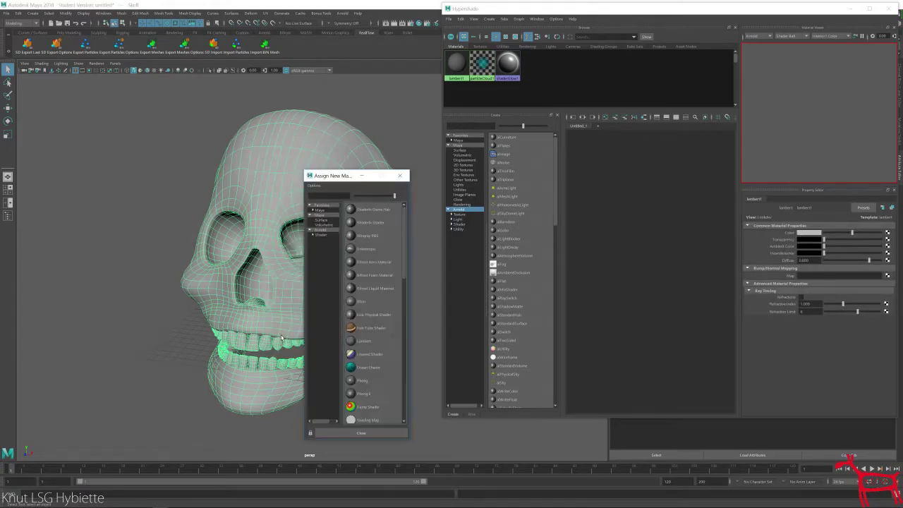
click(322, 230)
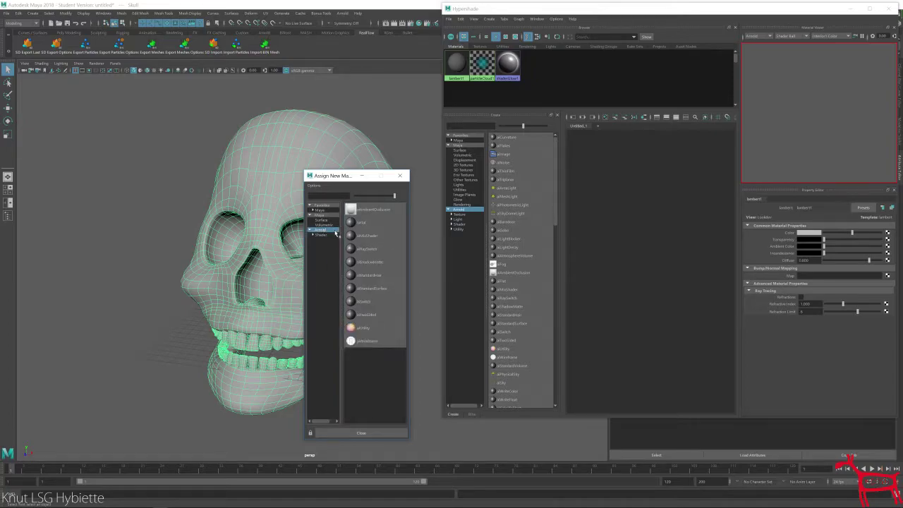
click(371, 292)
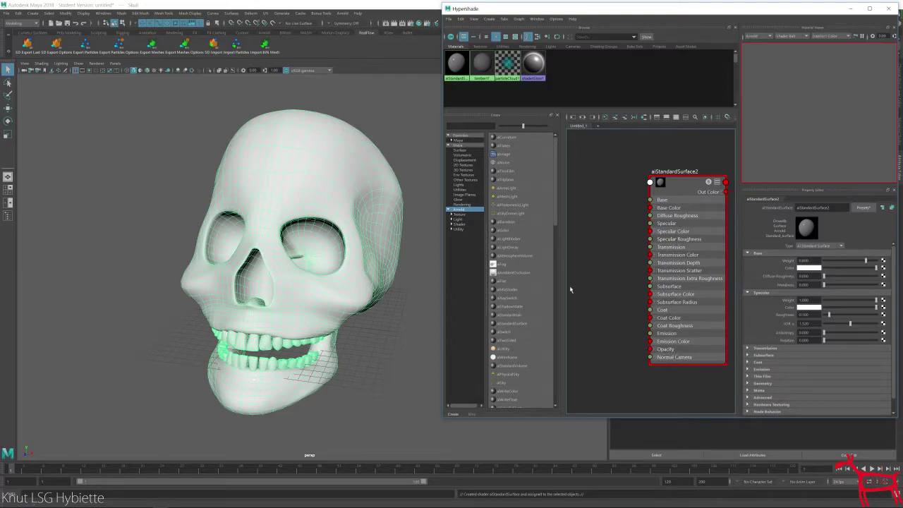
- Add an aiFacingRatio node to the shader graph and place it beside the aiStandardSurface2 node
drag(598, 279, 596, 284)
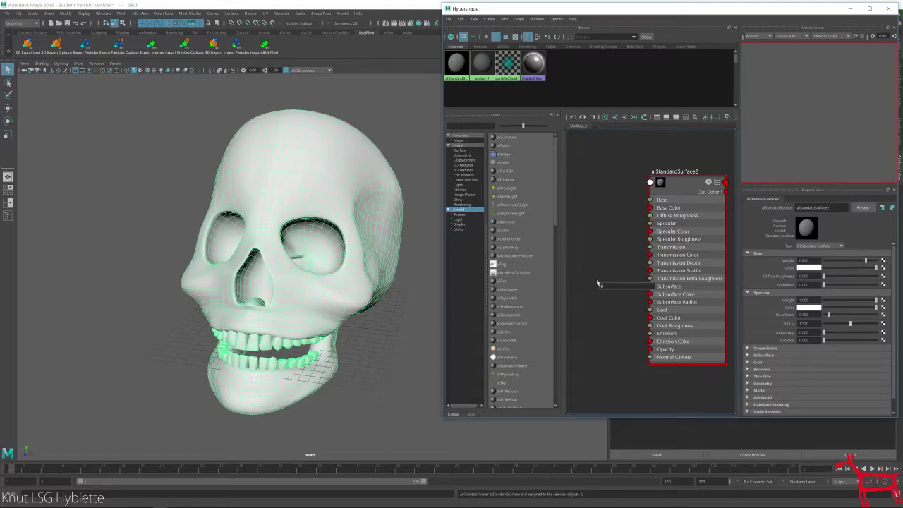
text(aiFa)
click(609, 294)
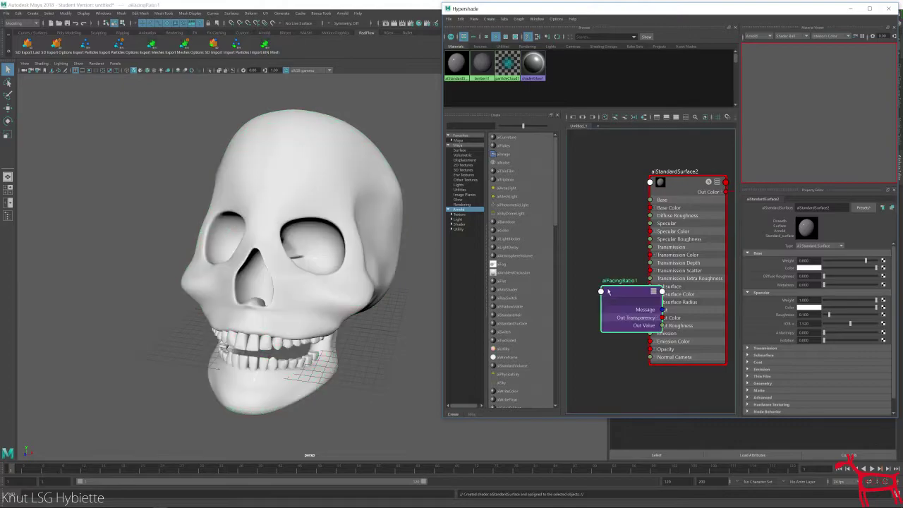
drag(594, 291, 584, 289)
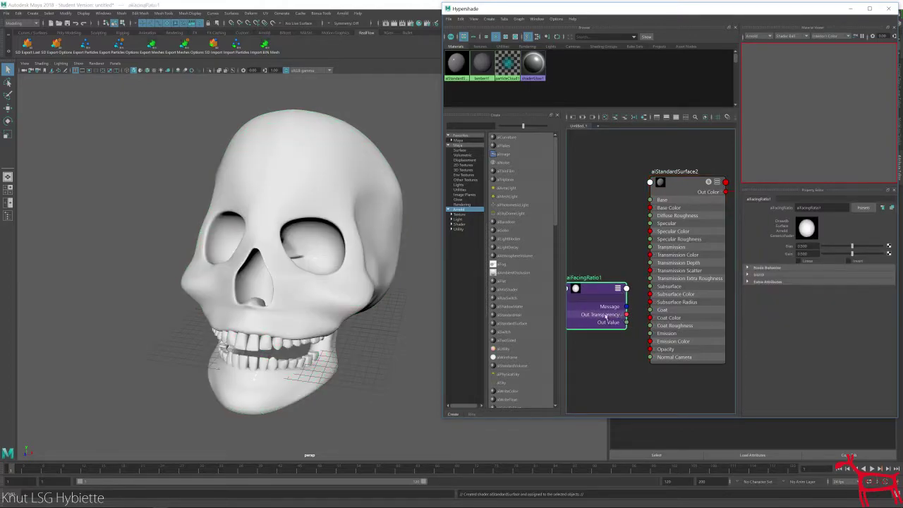
- Connect the facing ratio node's Out Transparency to the Opacity input of aiStandardSurface2
drag(626, 316, 650, 350)
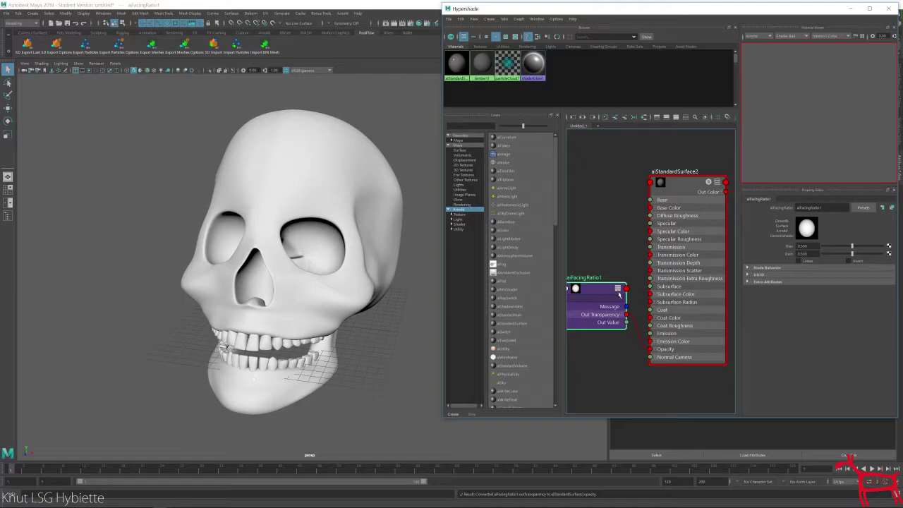
click(618, 290)
click(619, 290)
click(618, 290)
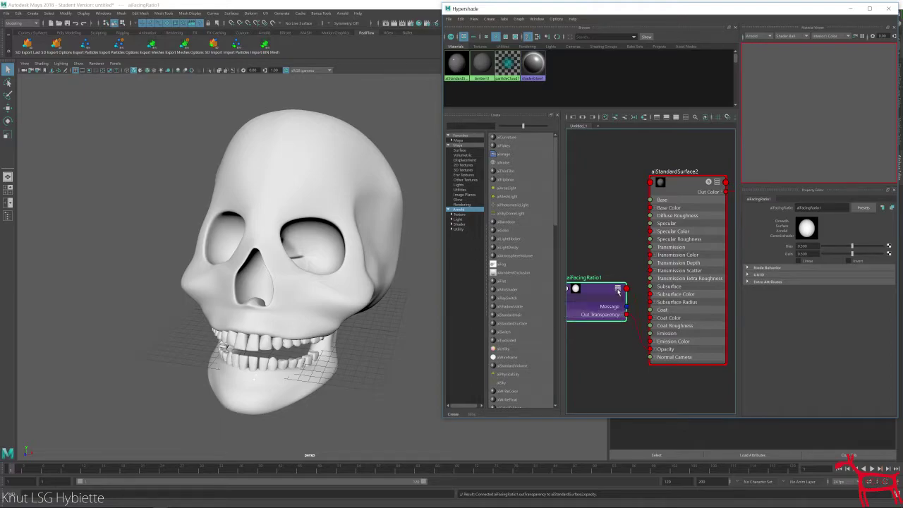
click(618, 290)
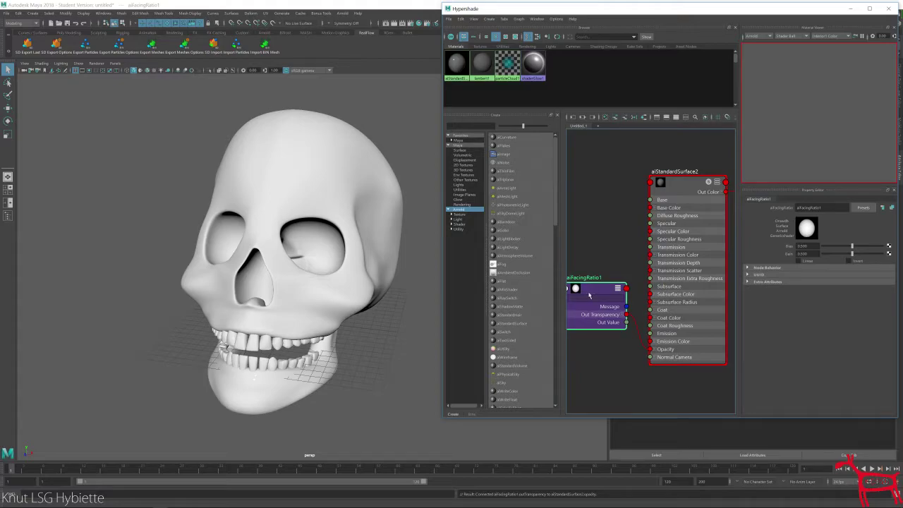
- Set the facing ratio node's bias to 0.667 and gain to 0.069, and turn on Invert
double_click(804, 246)
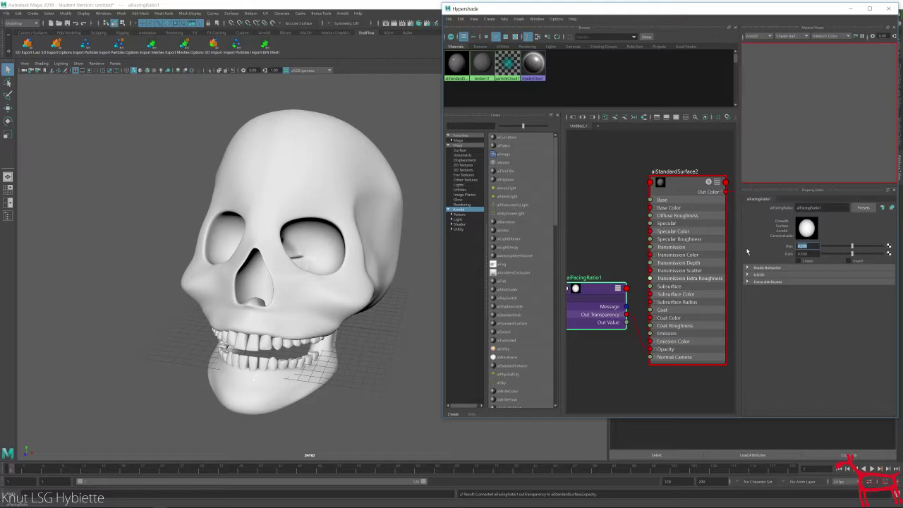
text(0)
key(Tab)
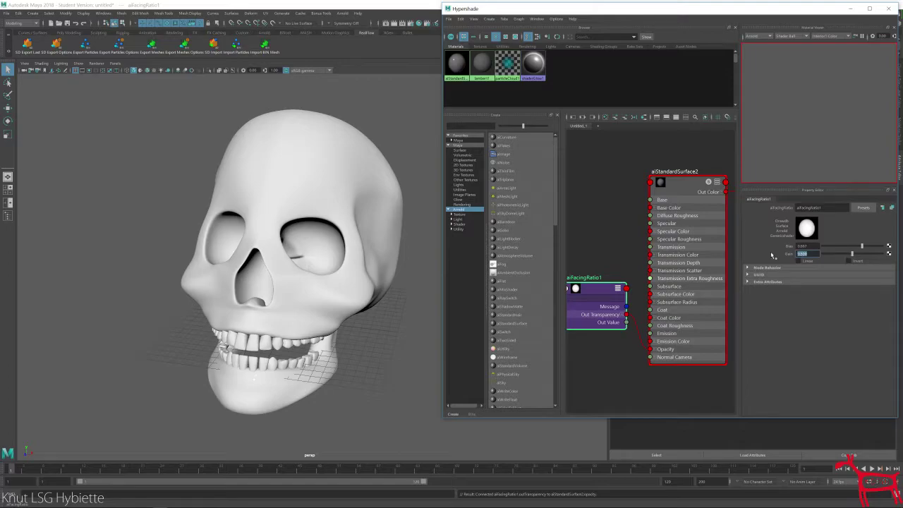
text(0.069)
key(Return)
click(854, 262)
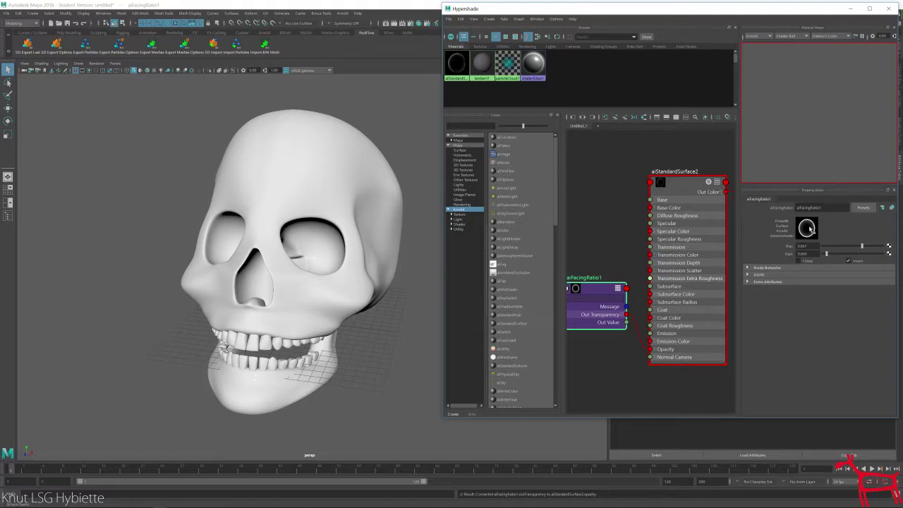
- Set the base color of aiStandardSurface2 to bright green
click(663, 196)
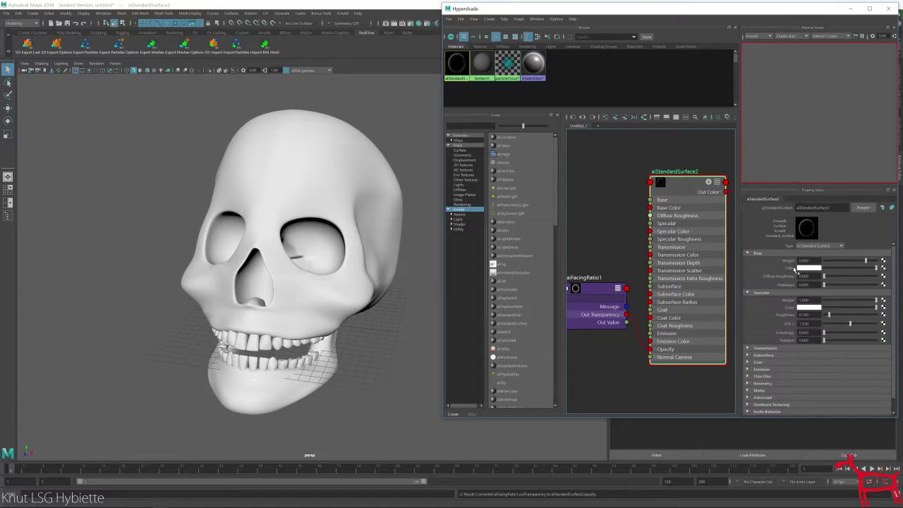
click(811, 270)
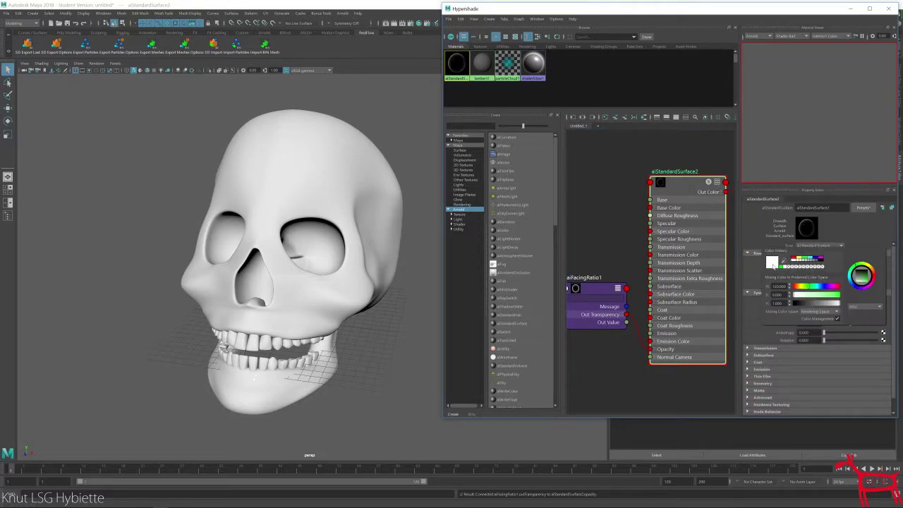
click(781, 266)
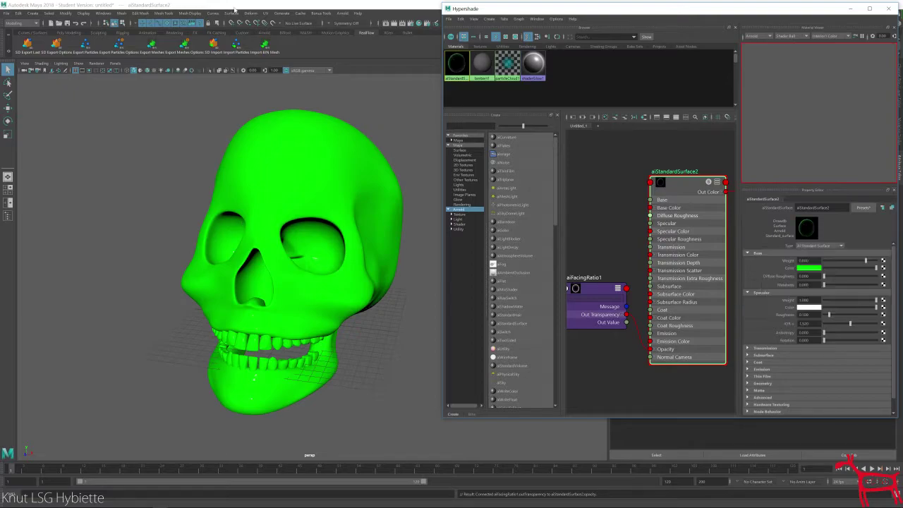
- Open the Arnold RenderView to check the skull without any light, and close it again
drag(478, 10, 472, 75)
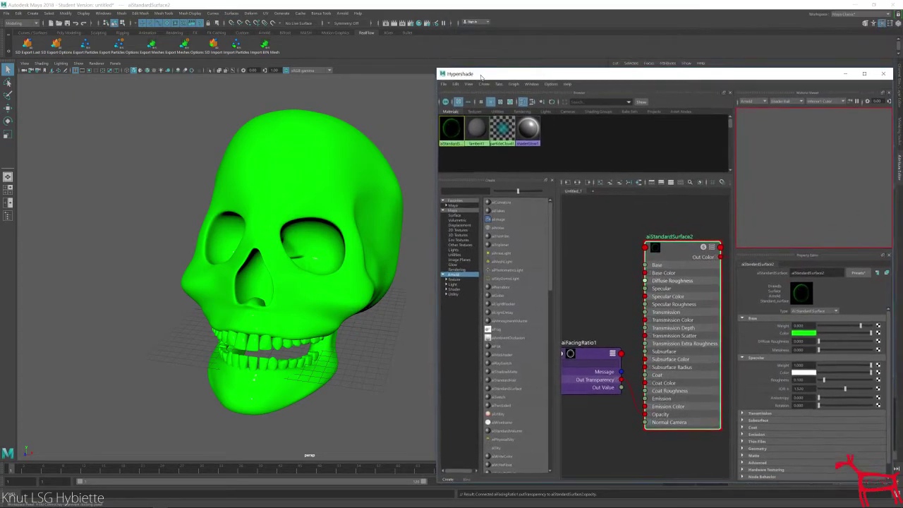
click(343, 13)
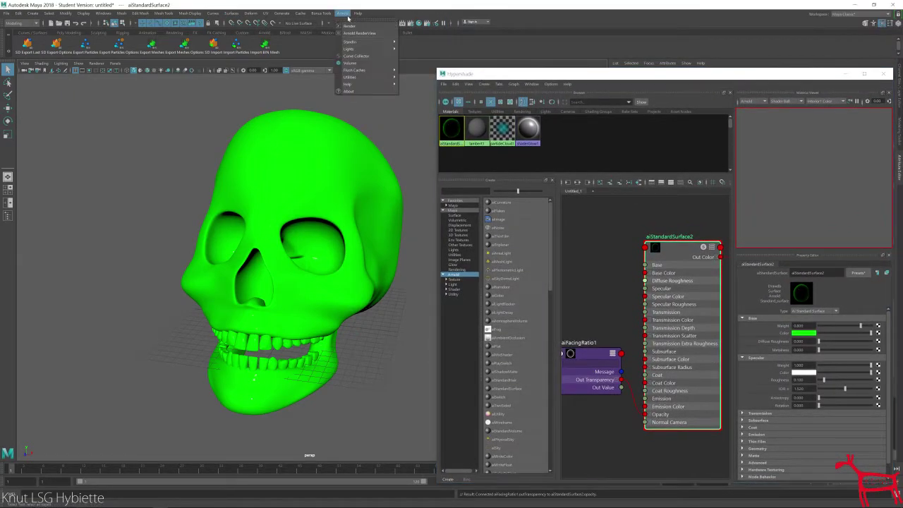
click(356, 32)
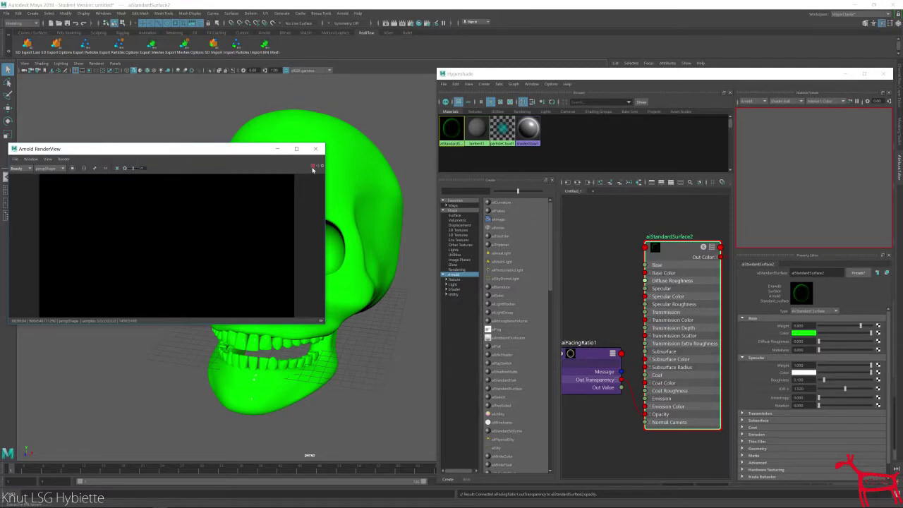
click(316, 149)
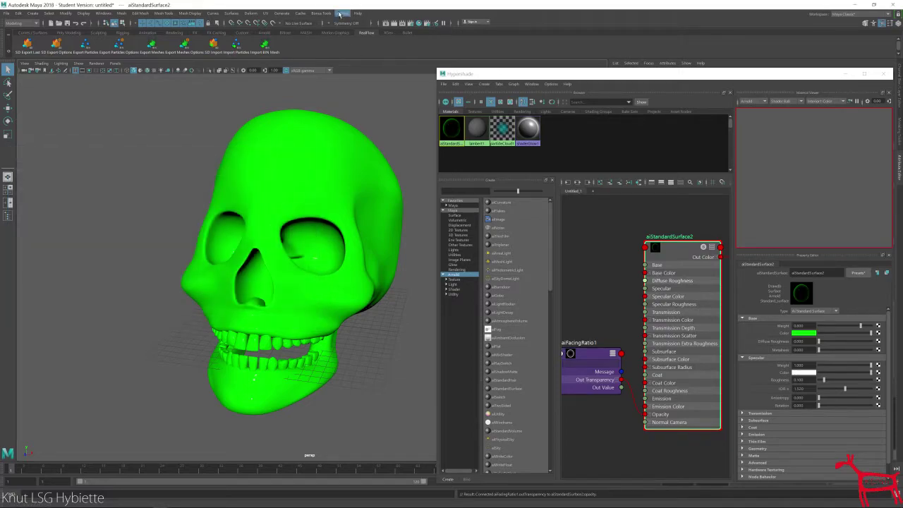
- Add an Arnold skydome light to the scene
click(342, 13)
mouse_move(350, 49)
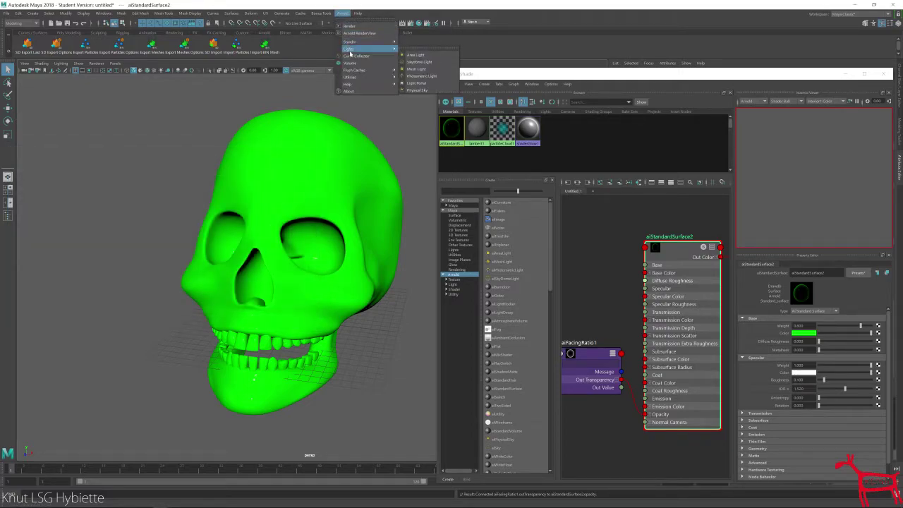
click(427, 64)
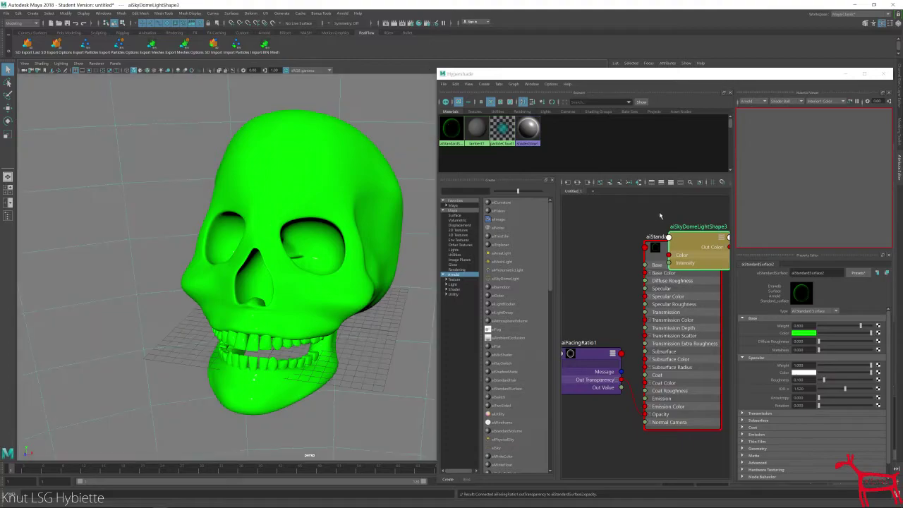
- Render the skull with the skydome light in the Arnold RenderView, and close the render window
click(343, 13)
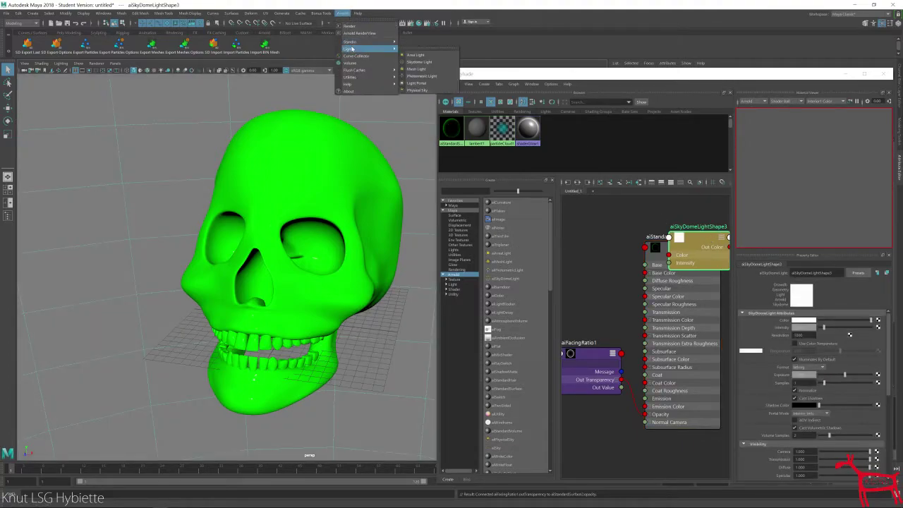
click(360, 34)
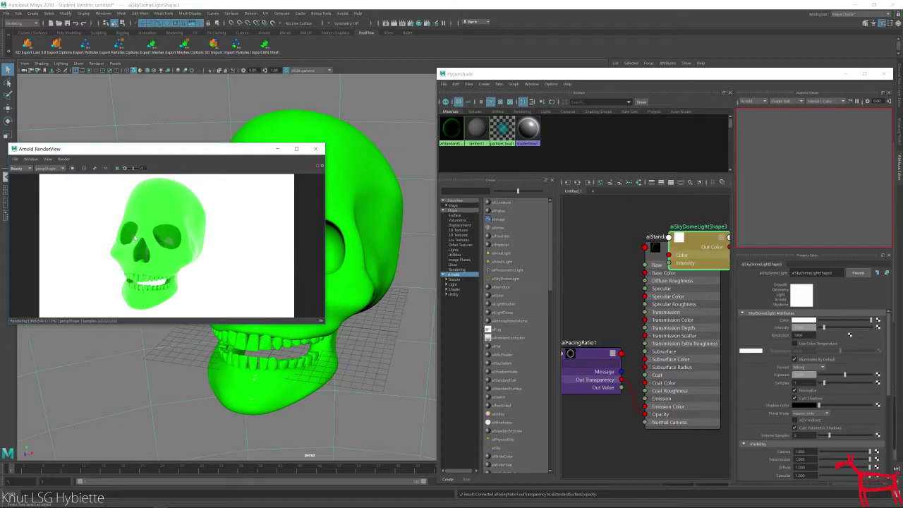
click(316, 148)
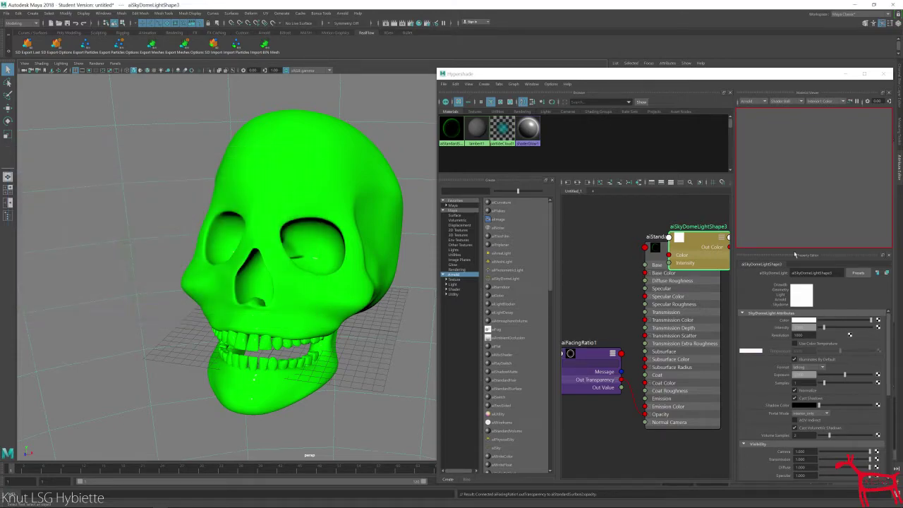
- Turn off the Opaque option in the skull shape's Arnold attributes
click(299, 182)
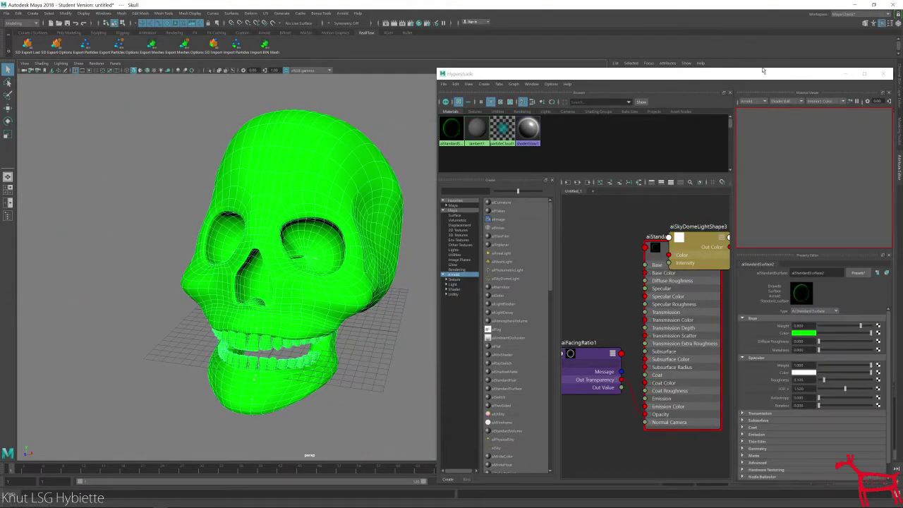
drag(764, 73, 381, 376)
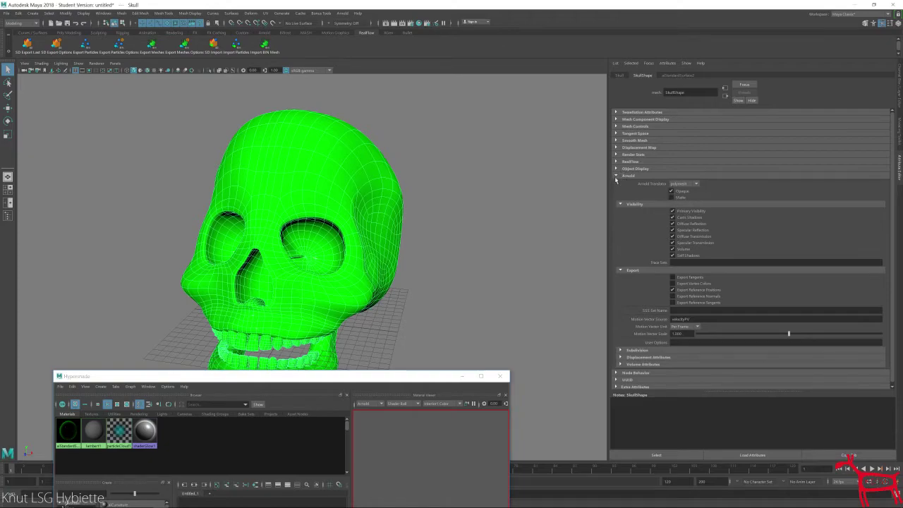
click(618, 176)
click(618, 177)
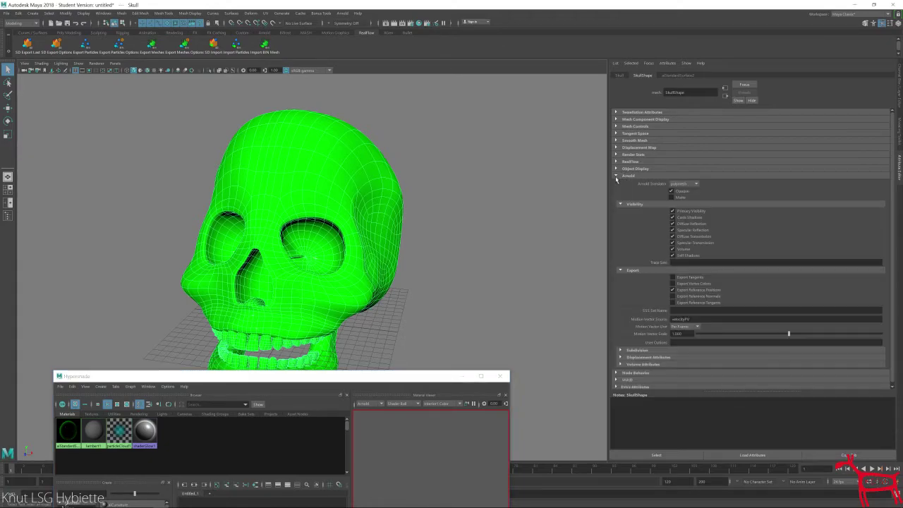
click(673, 192)
- Set the skydome light's camera visibility to 0
drag(286, 375, 402, 62)
click(433, 252)
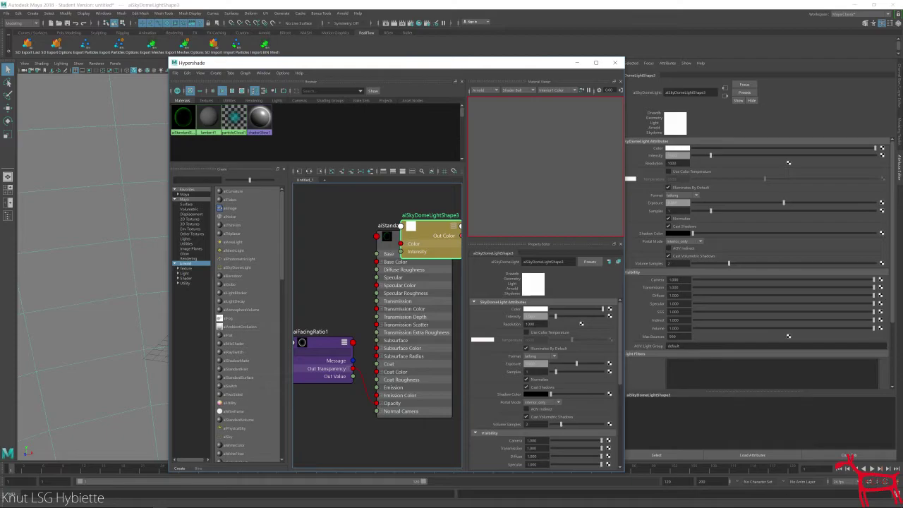
drag(877, 280, 683, 281)
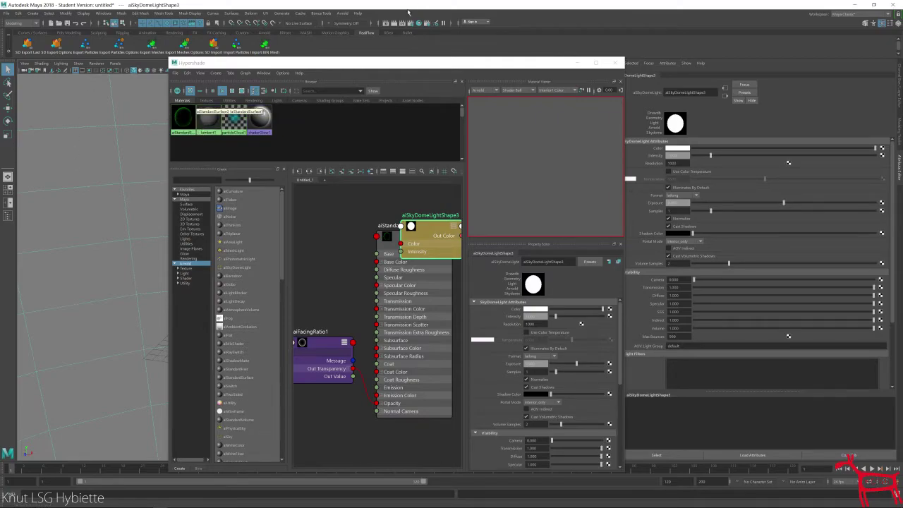
- Reopen the Arnold RenderView and start rendering the X-ray skull
drag(381, 67, 625, 140)
click(343, 13)
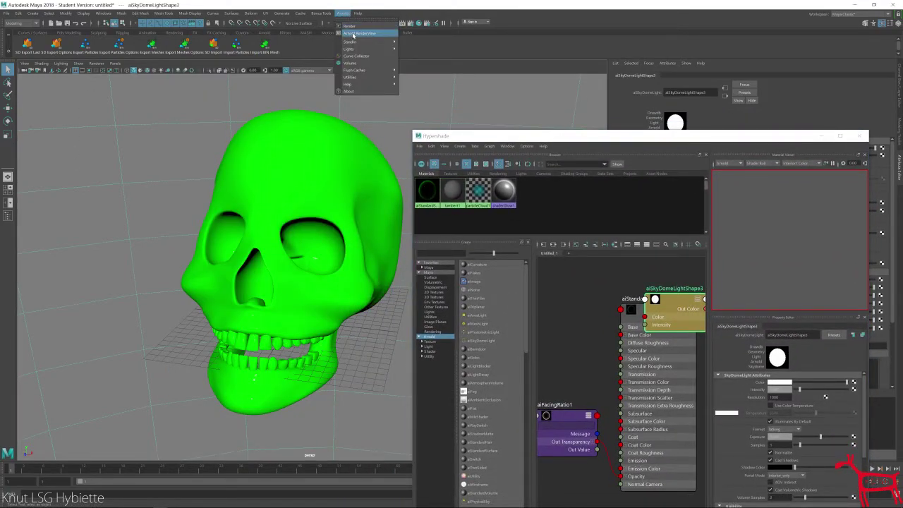
click(359, 33)
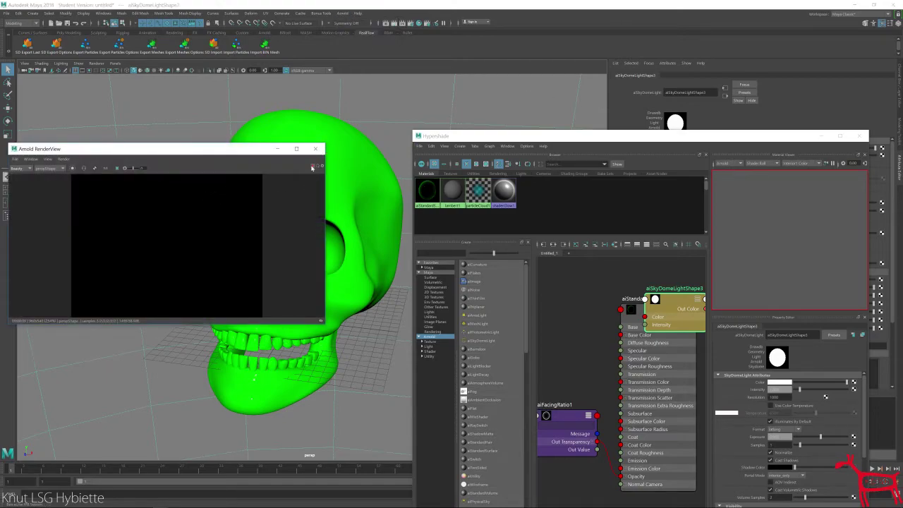
click(312, 167)
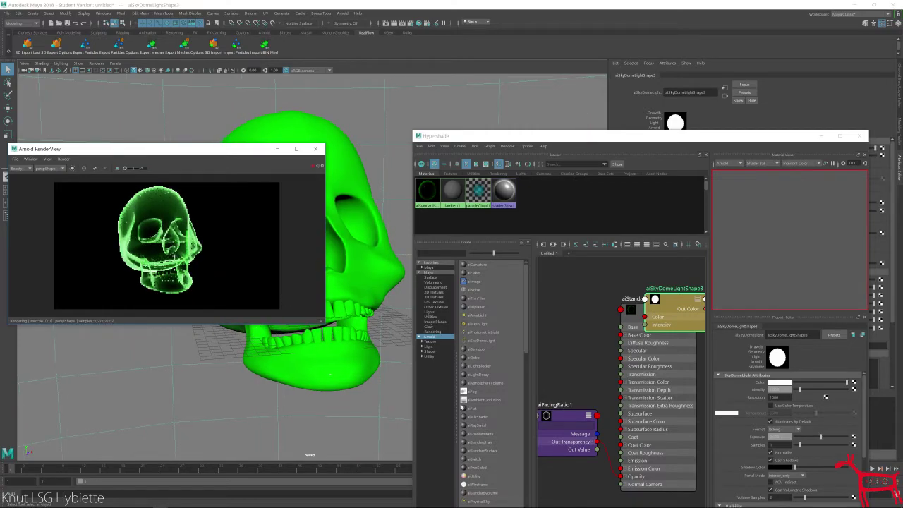
- Set the facing ratio node's gain to 0.051 and its bias to about 0.6
click(559, 419)
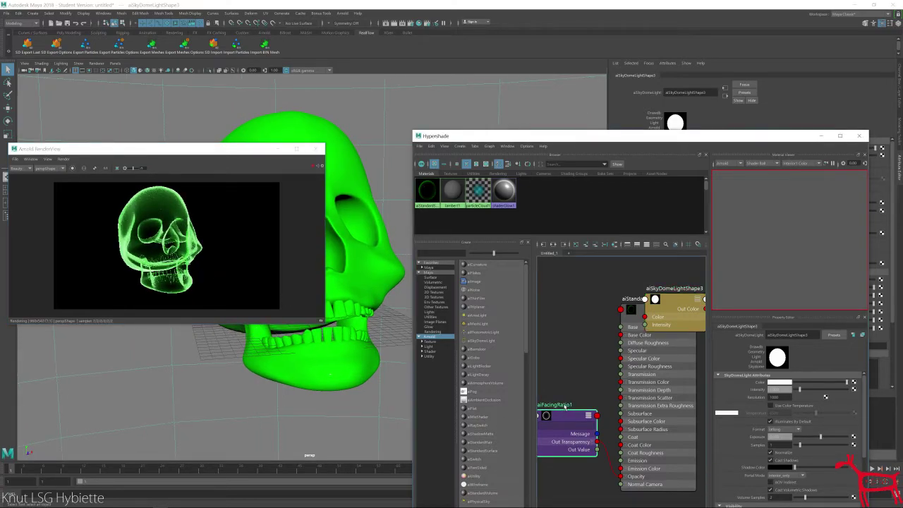
click(564, 422)
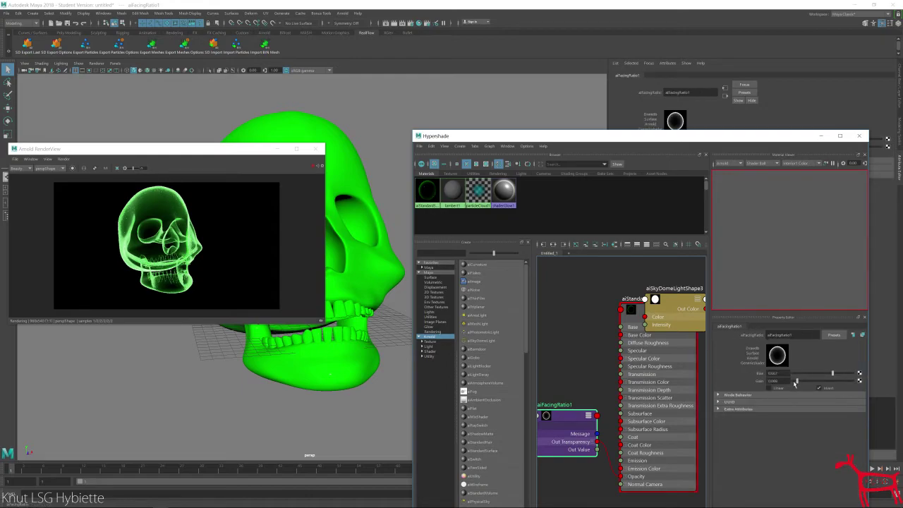
mouse_move(798, 382)
mouse_down()
mouse_move(820, 382)
mouse_move(797, 387)
mouse_up()
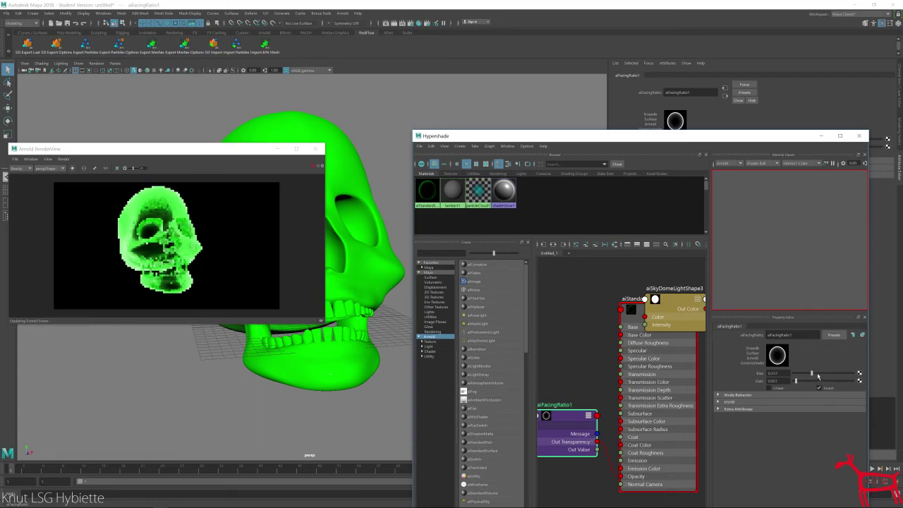
click(826, 373)
mouse_move(826, 373)
mouse_down()
mouse_move(842, 373)
mouse_move(829, 374)
mouse_up()
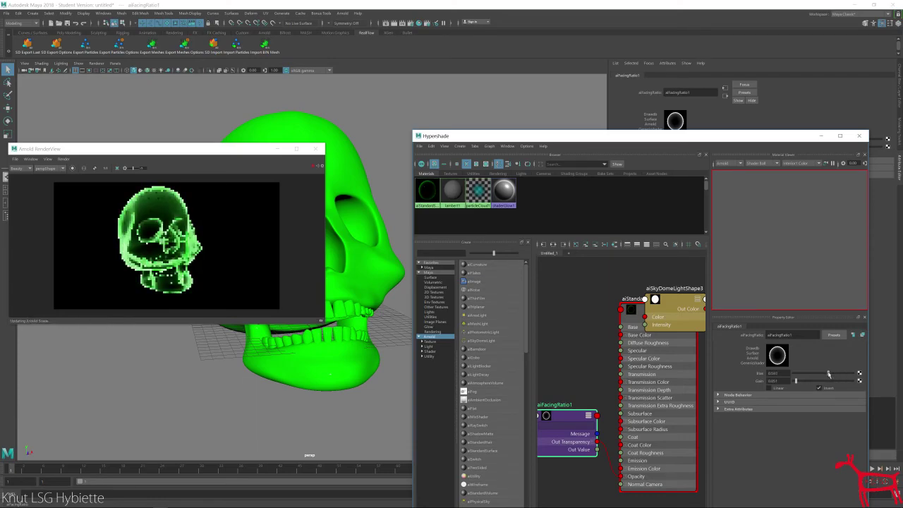